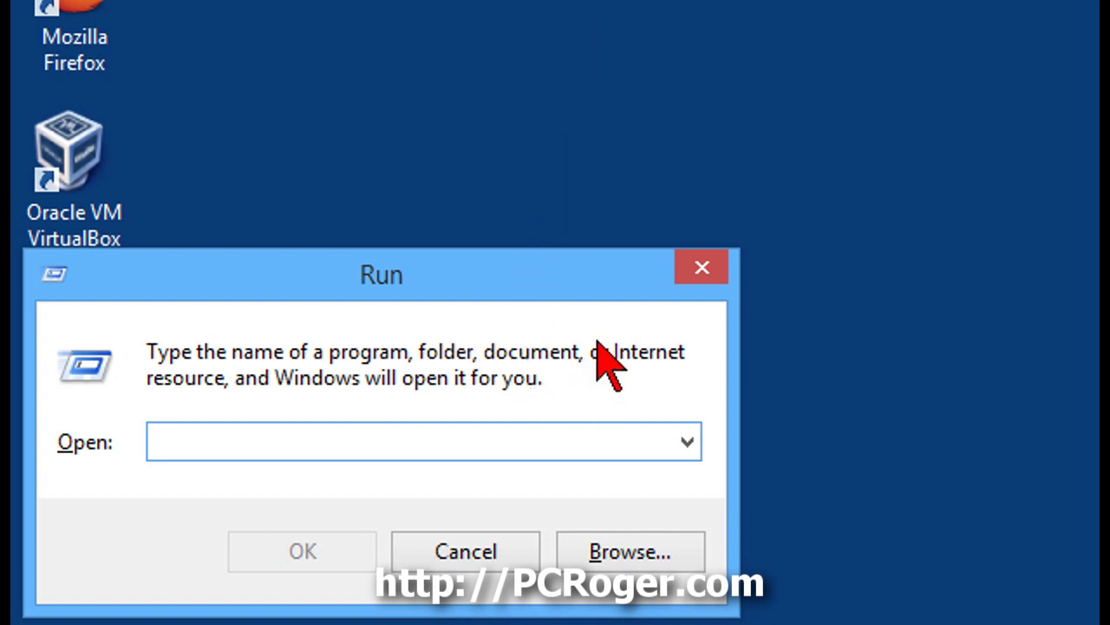
Launch the Registry Editor by running regedit.
text(rege)
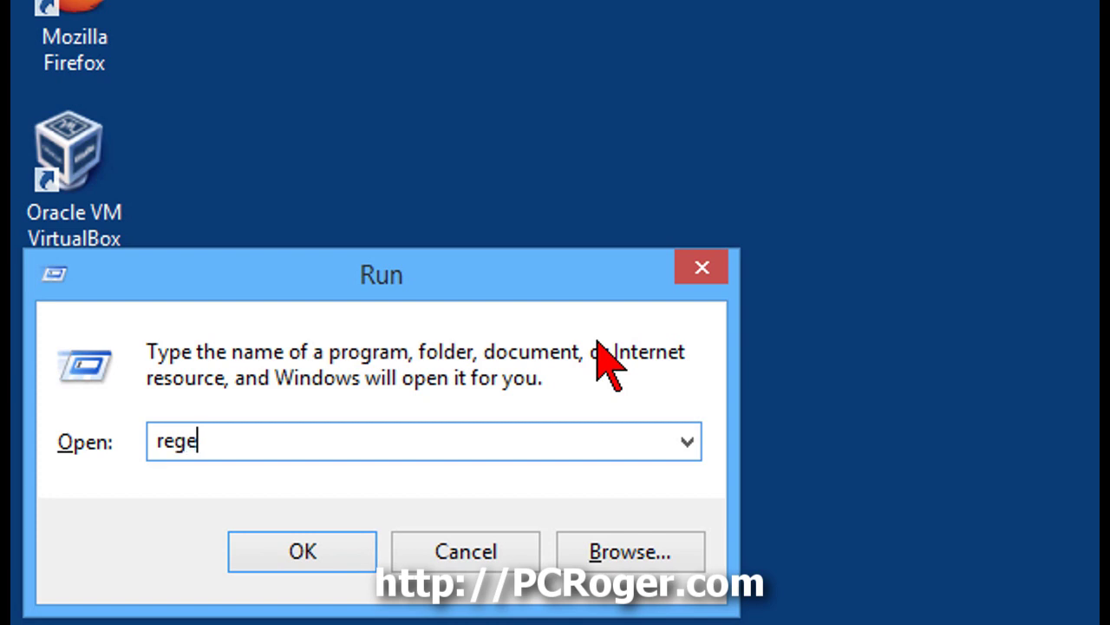
text(dit)
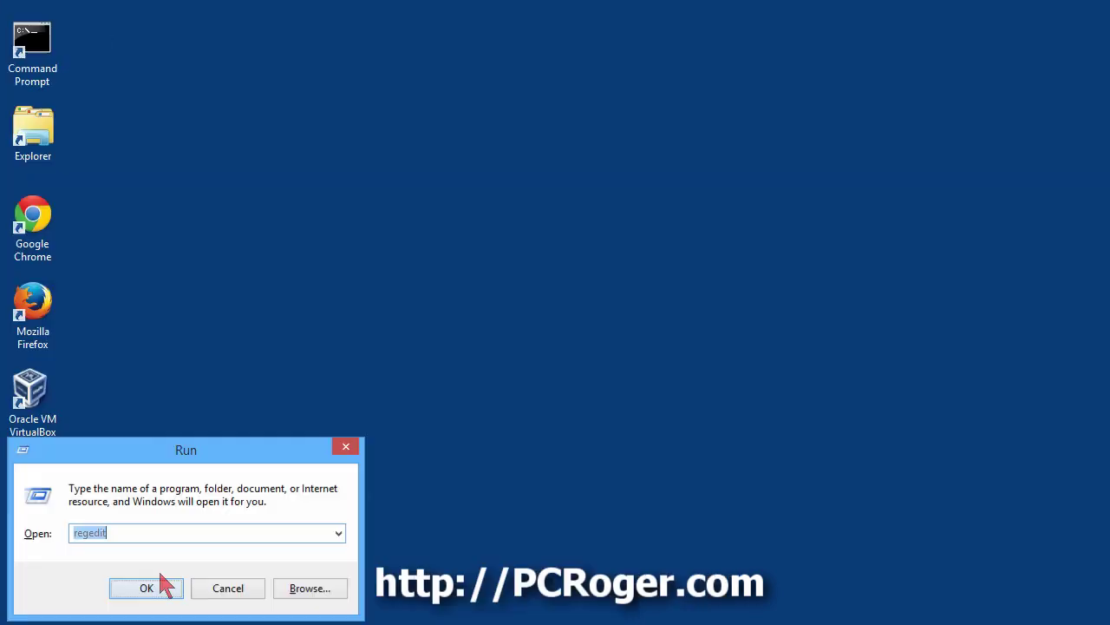
click(303, 552)
click(167, 595)
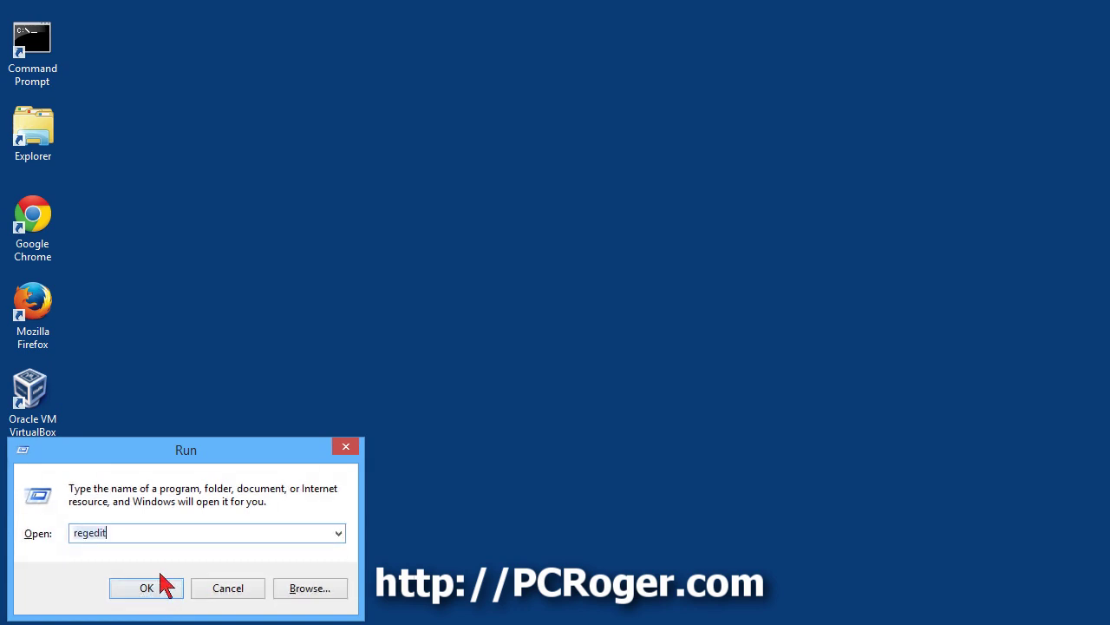
key(Return)
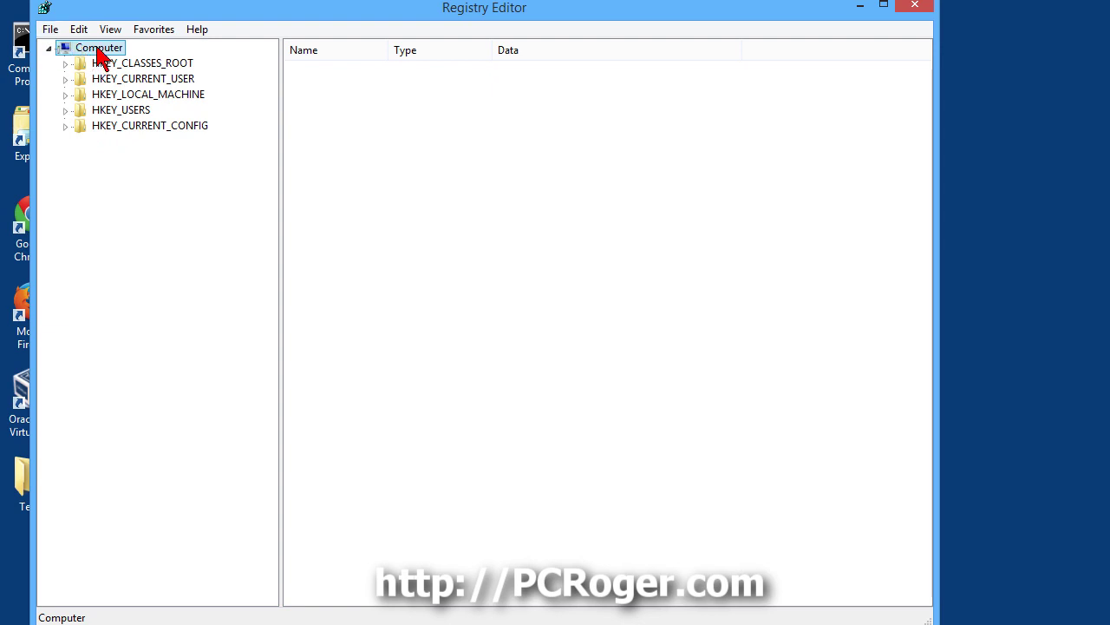
Export the entire registry to the Desktop as "Registry Backup Before NumLock Turn On" in .reg format.
click(52, 31)
click(65, 68)
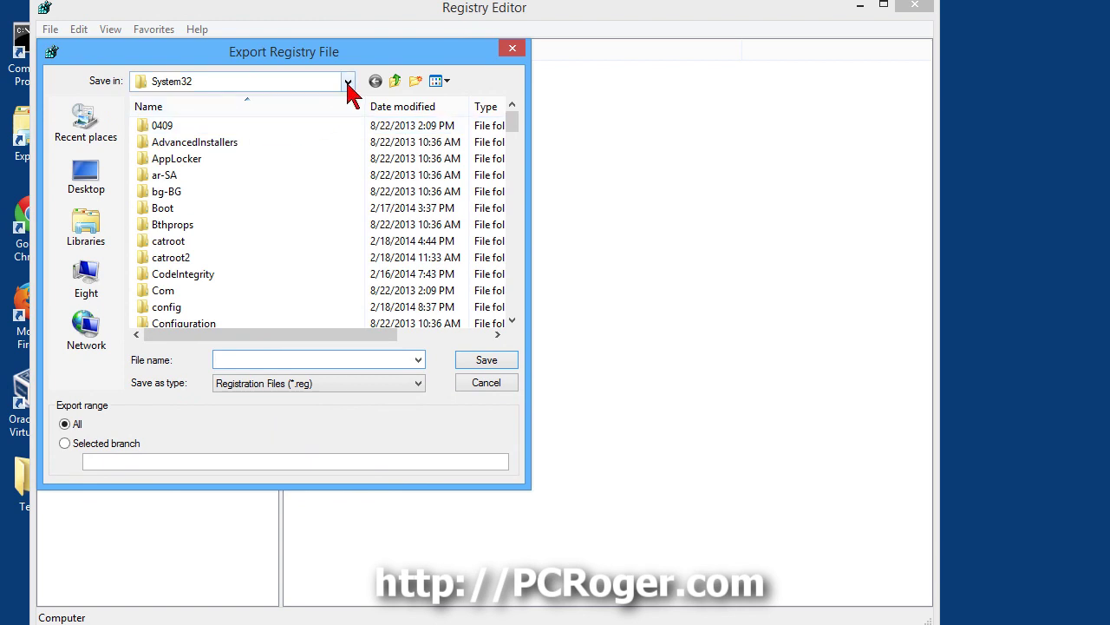
click(348, 84)
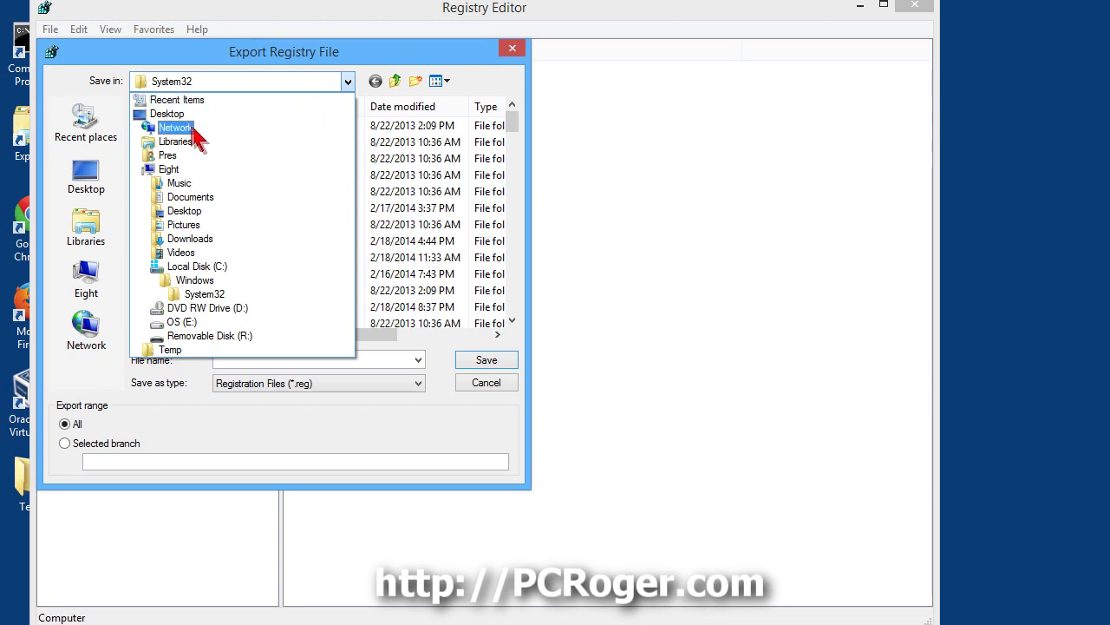
click(166, 114)
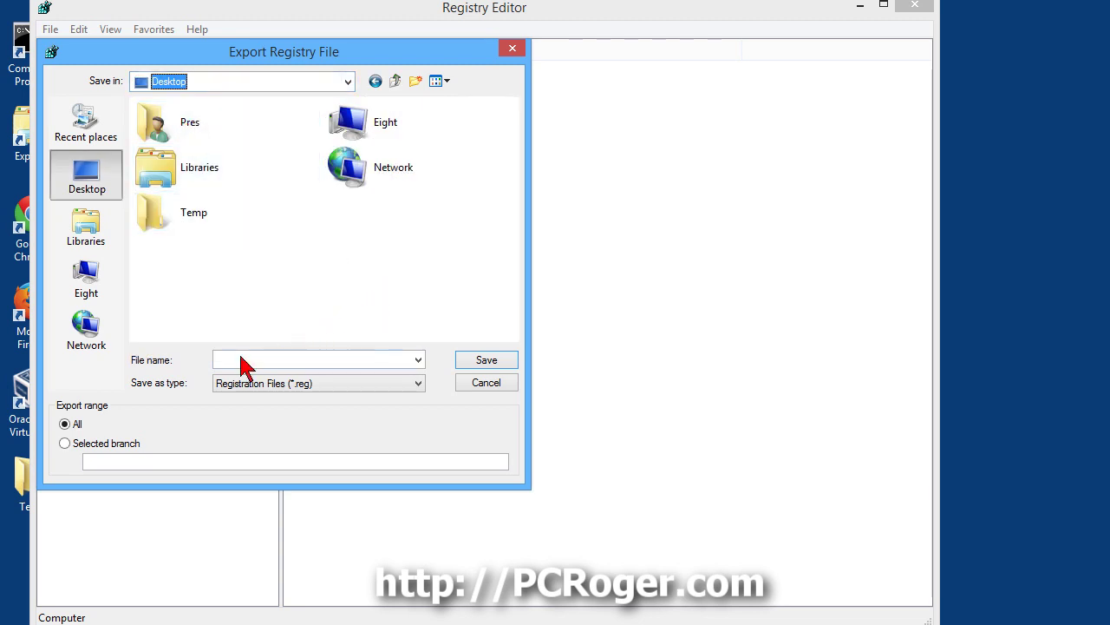
text(Reg)
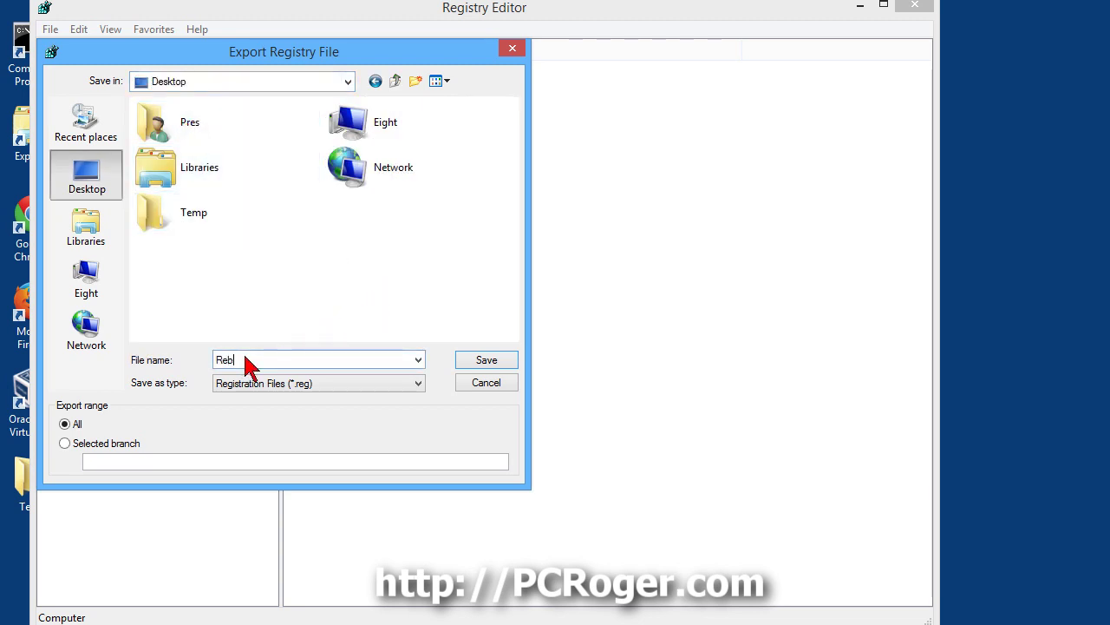
text(istry Backup Before NumLo)
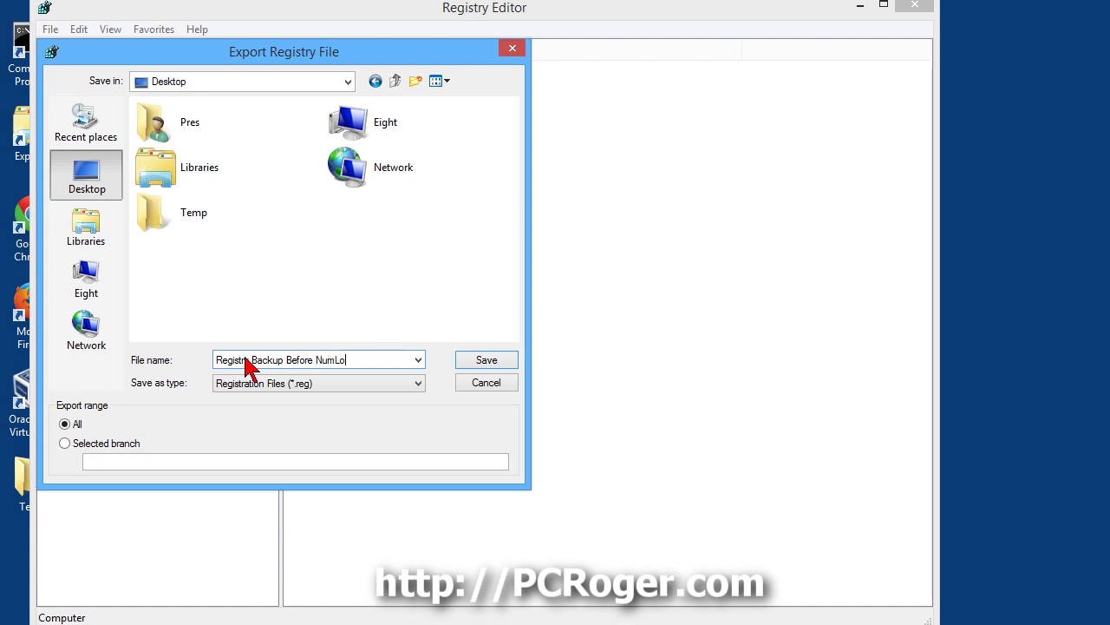
text(ck Turn On)
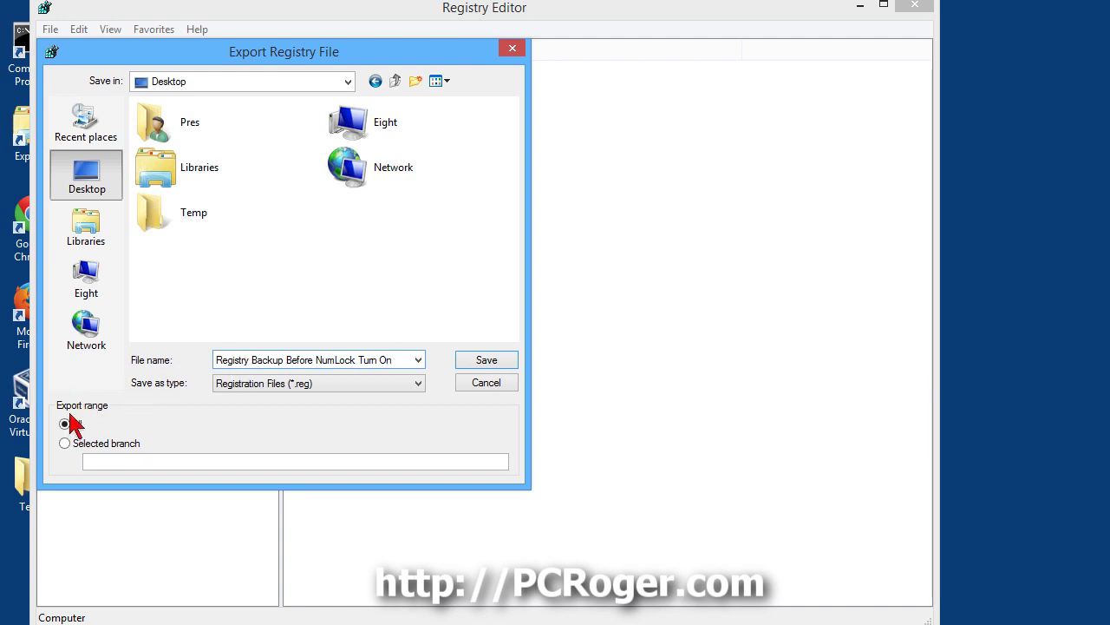
click(469, 364)
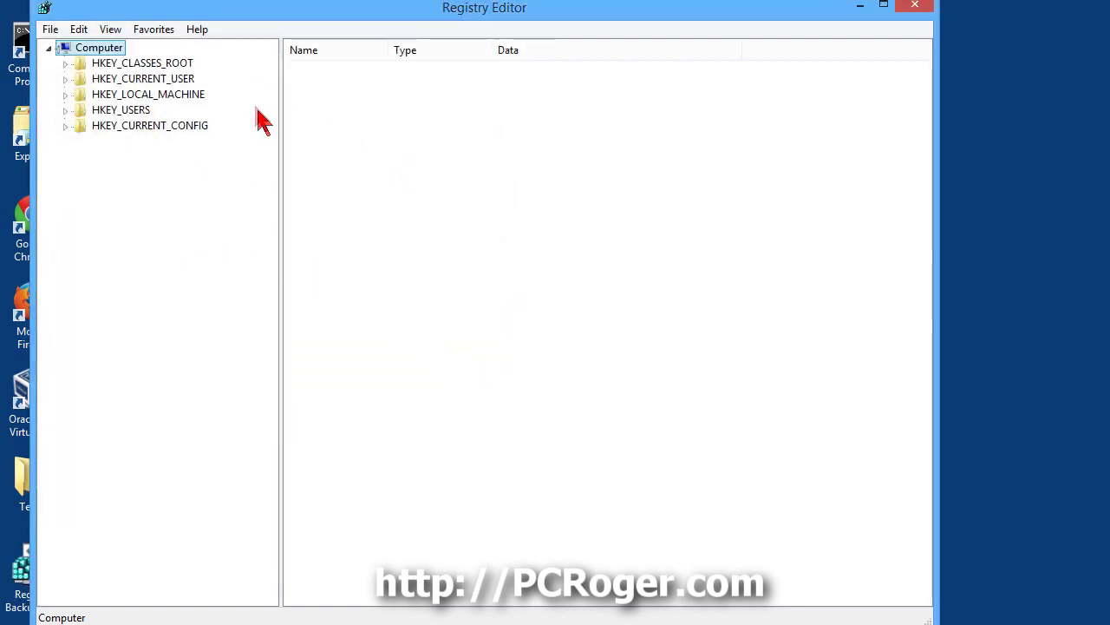
Move the Registry Editor window aside to check the exported backup file on the desktop, and move it back.
drag(245, 12, 445, 11)
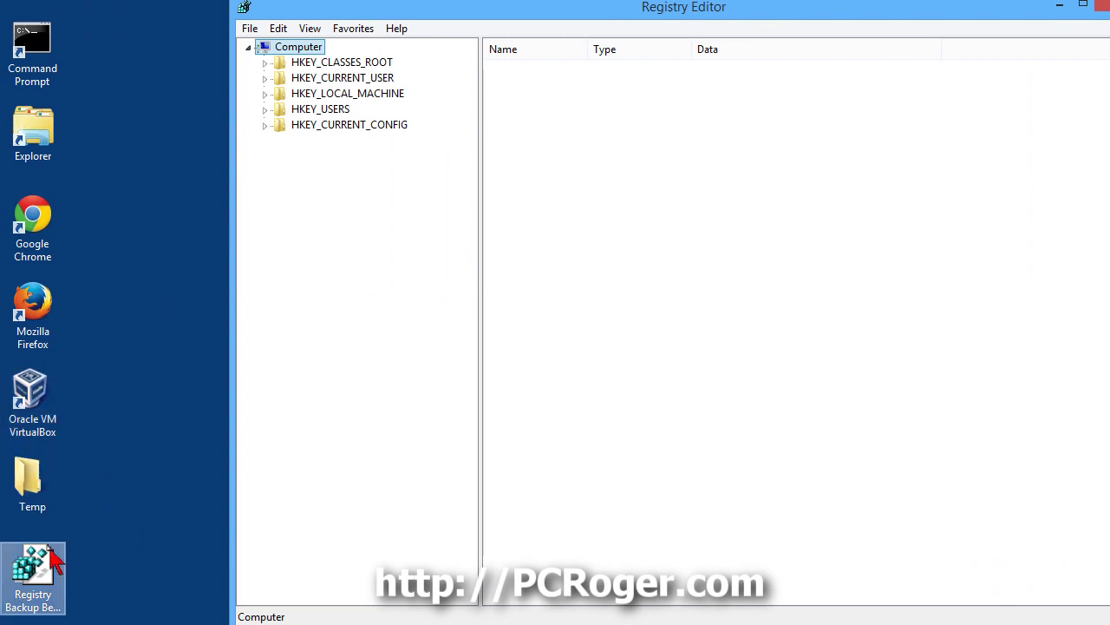
click(42, 573)
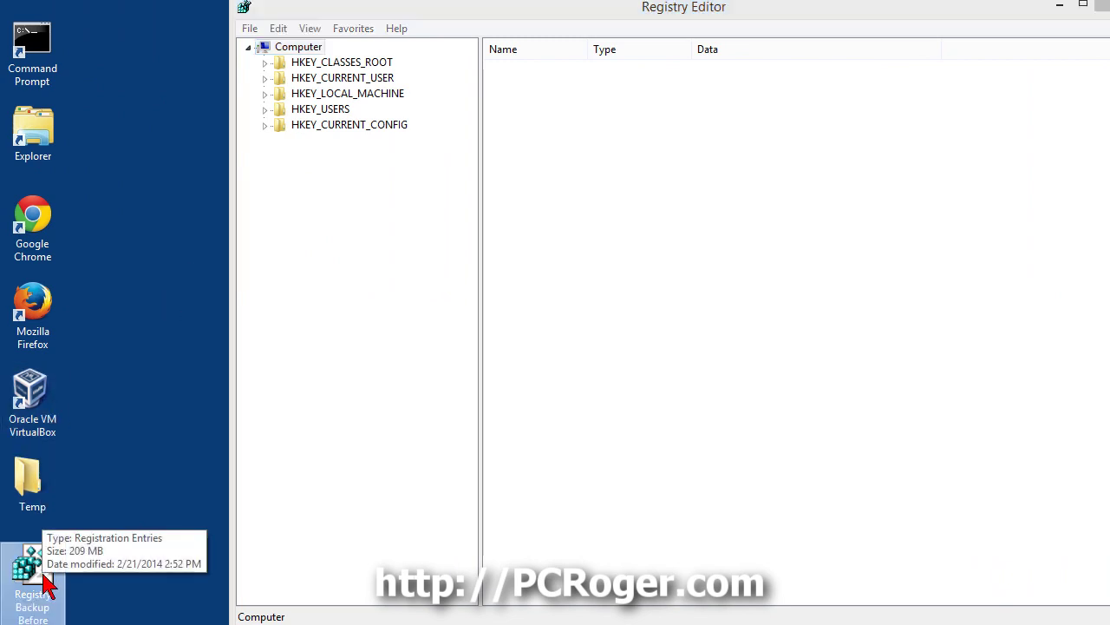
drag(479, 13, 302, 27)
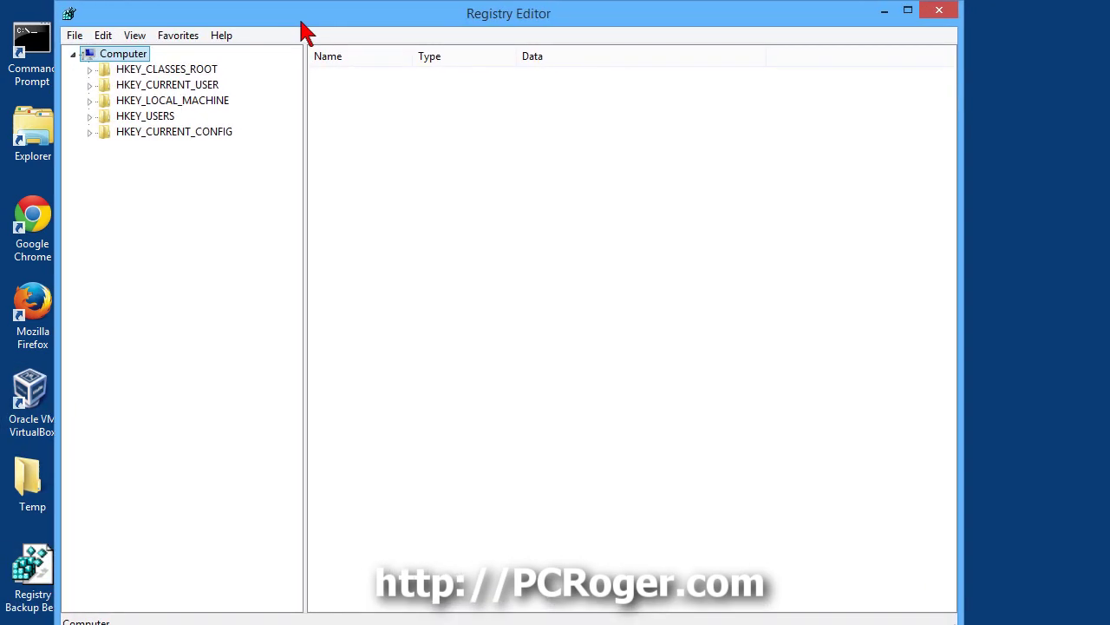
Search registry keys, values and data for InitialKeyboard, and widen the Name column to fit the full value name.
click(96, 39)
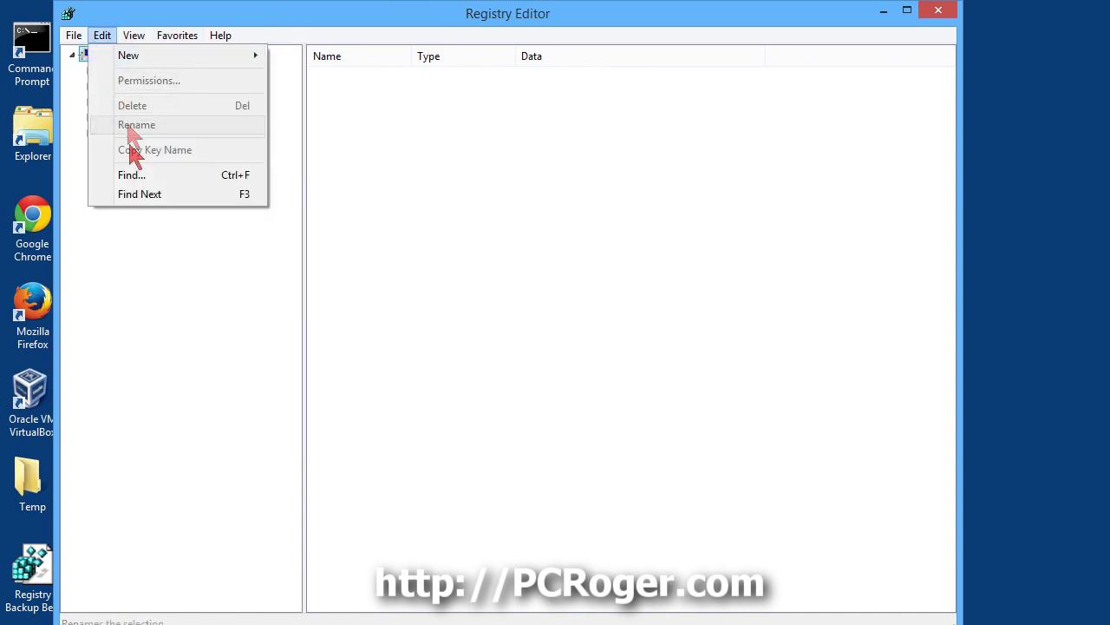
click(134, 176)
drag(224, 96, 177, 182)
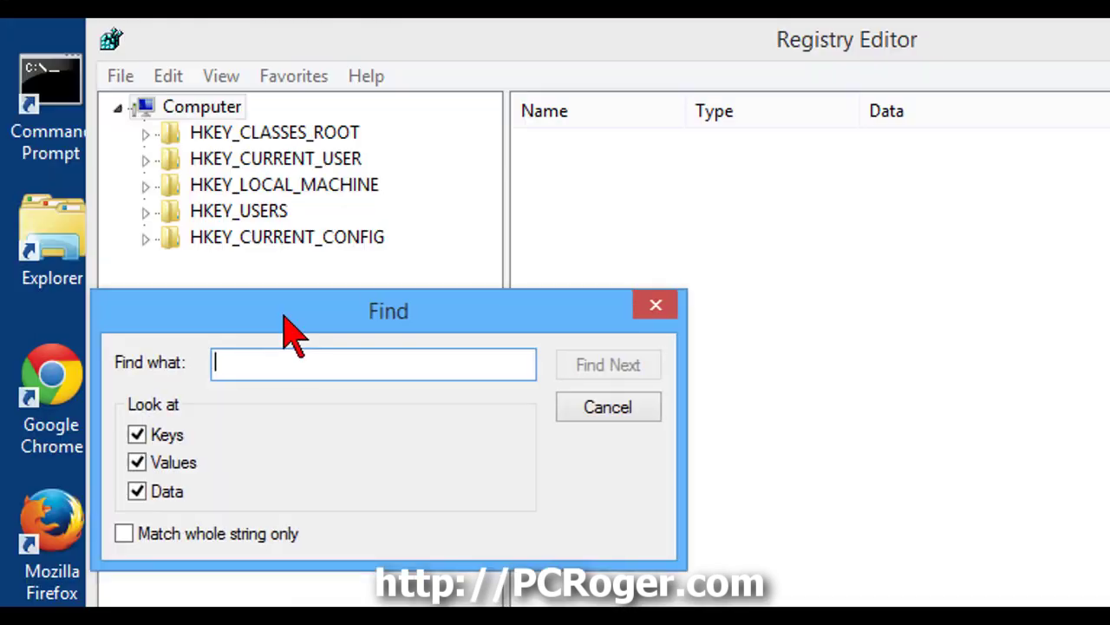
text(InitialKeyboard)
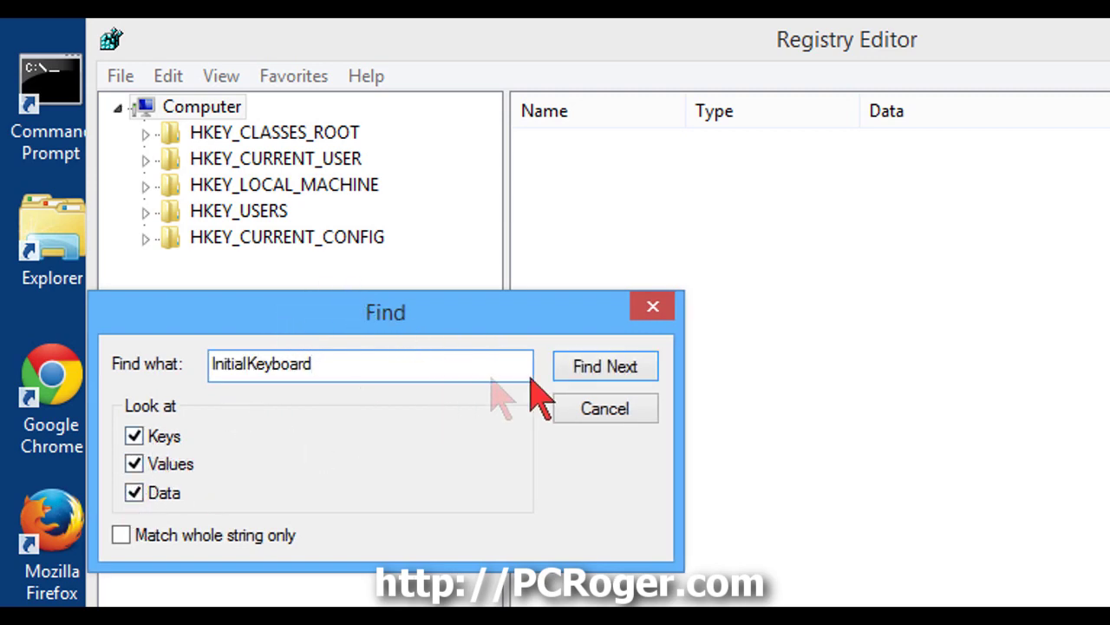
click(570, 373)
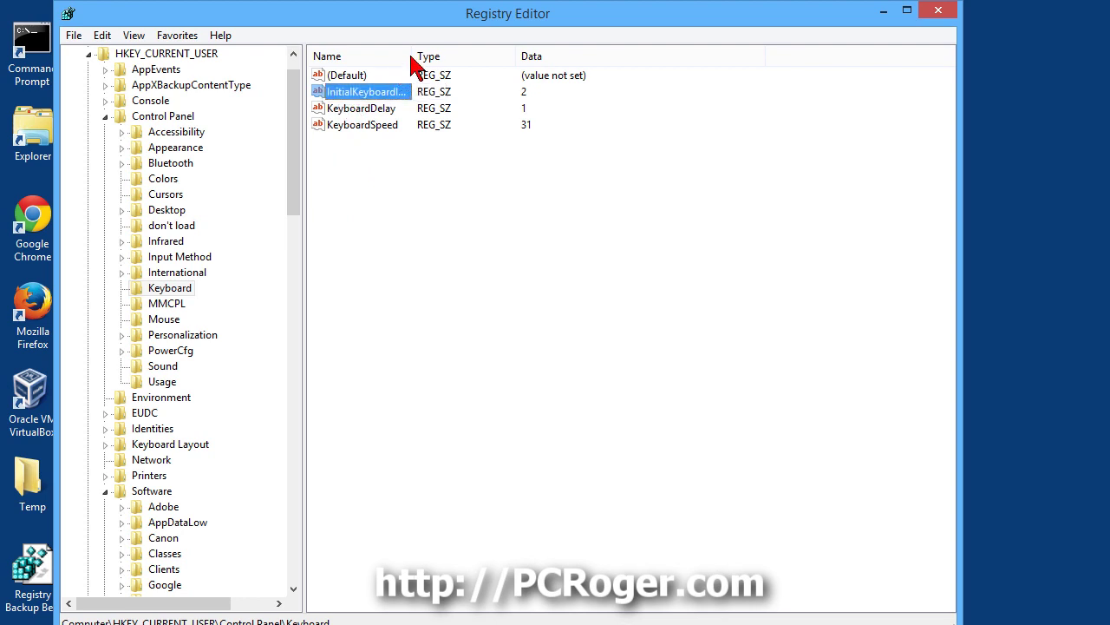
drag(413, 58, 460, 68)
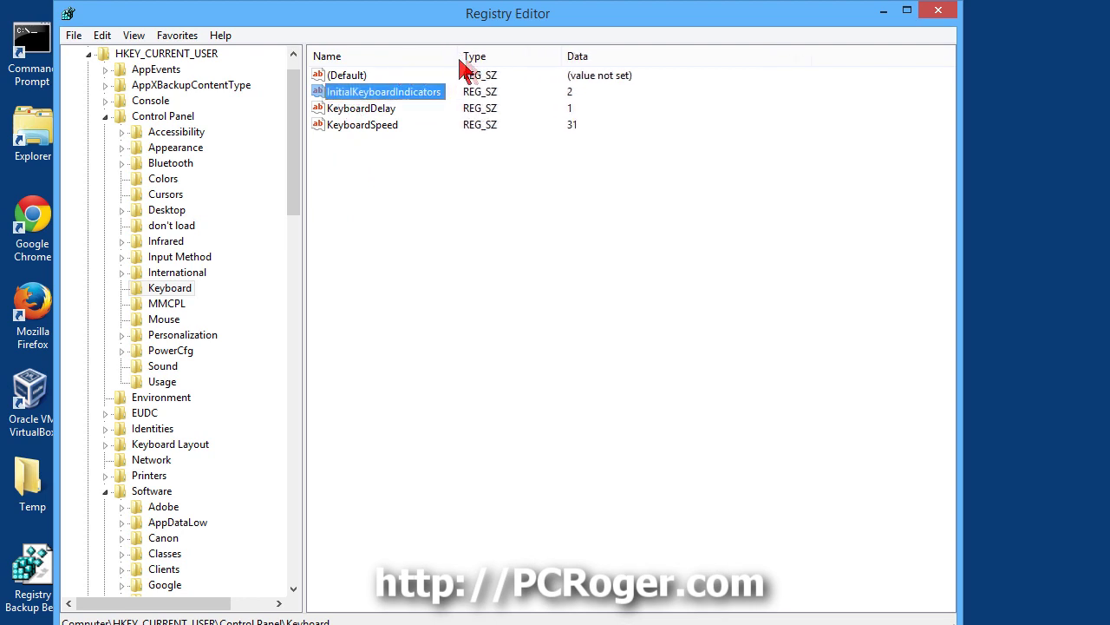
click(578, 106)
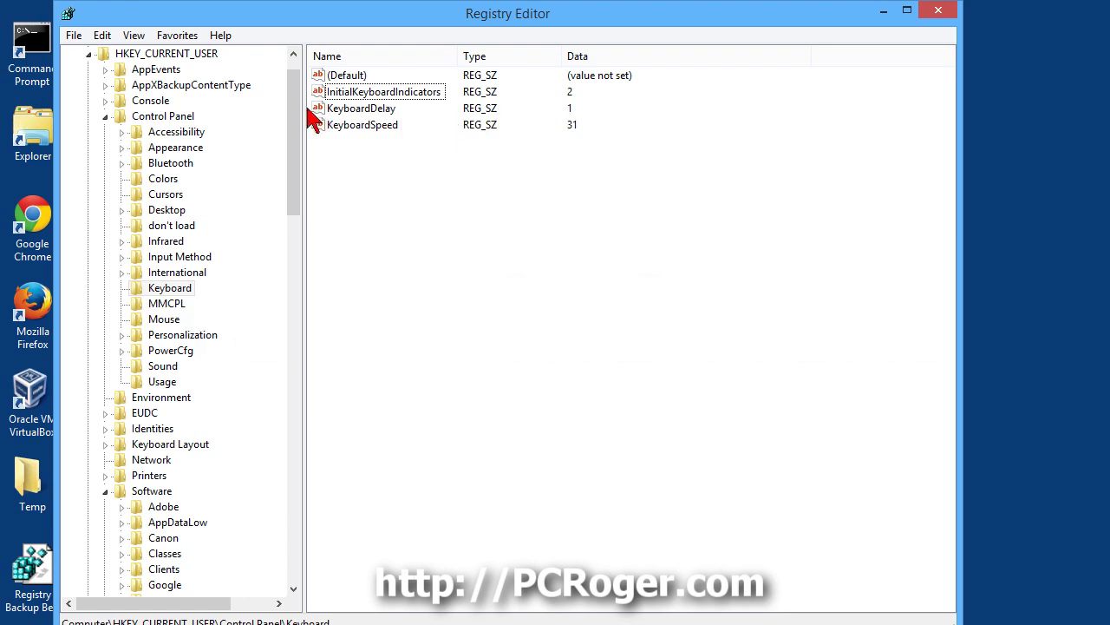
Continue the search past the two IniFileMapping matches and set the next InitialKeyboardIndicators entry's value data to 2.
key(F3)
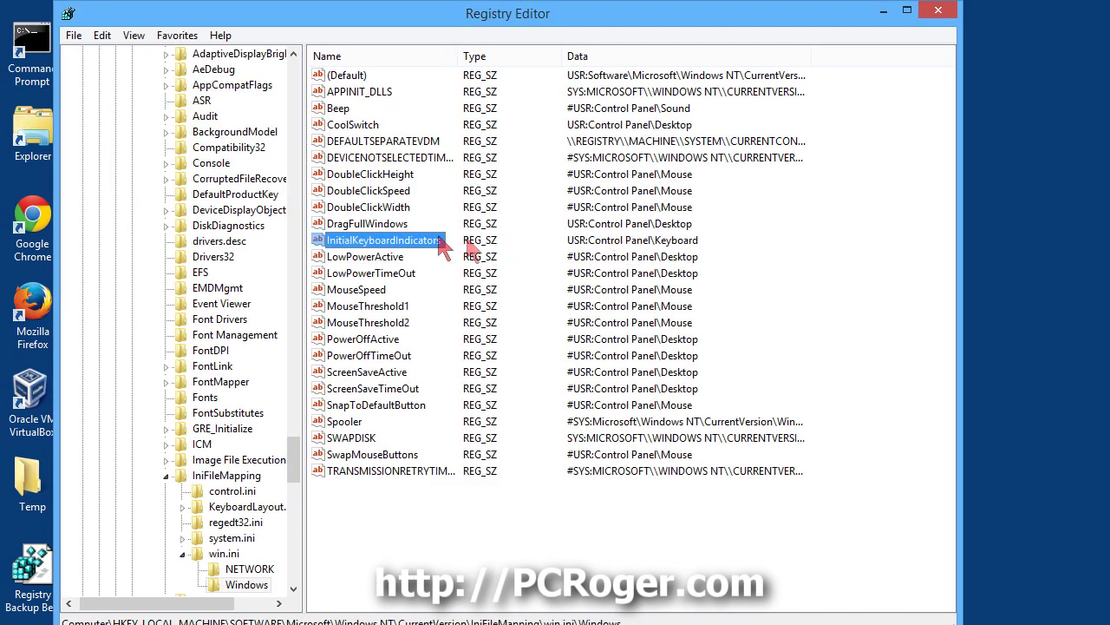
key(F3)
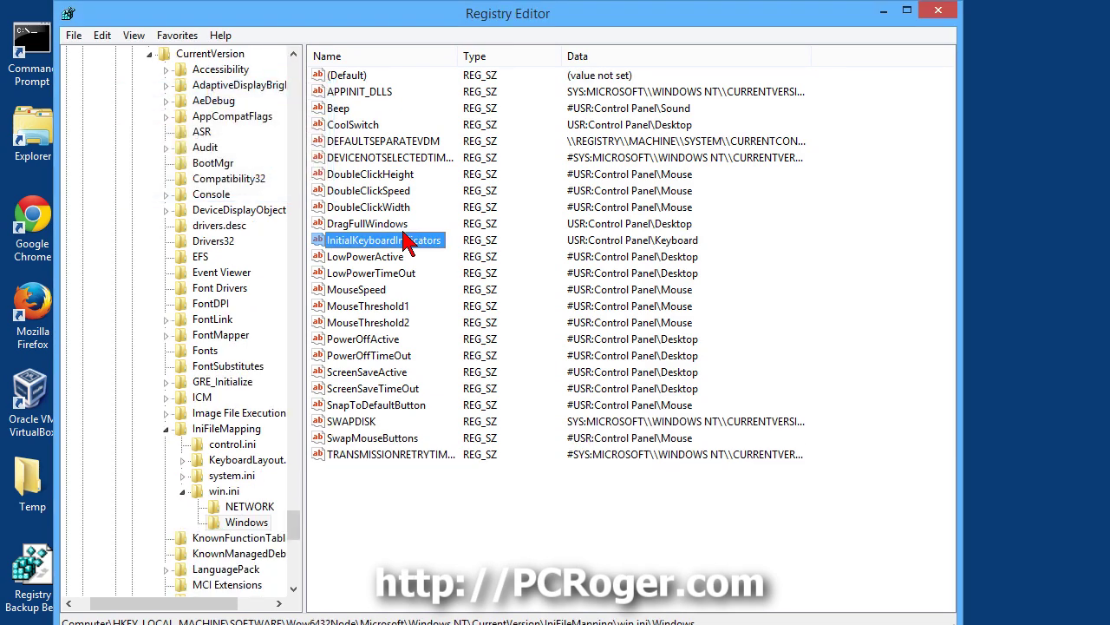
key(F3)
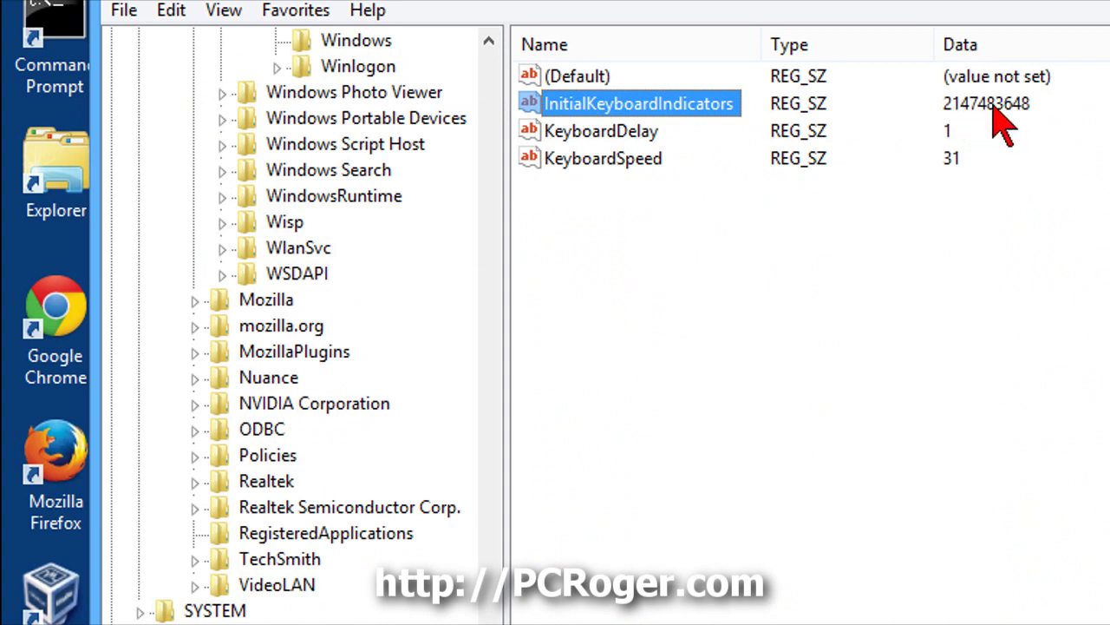
click(994, 107)
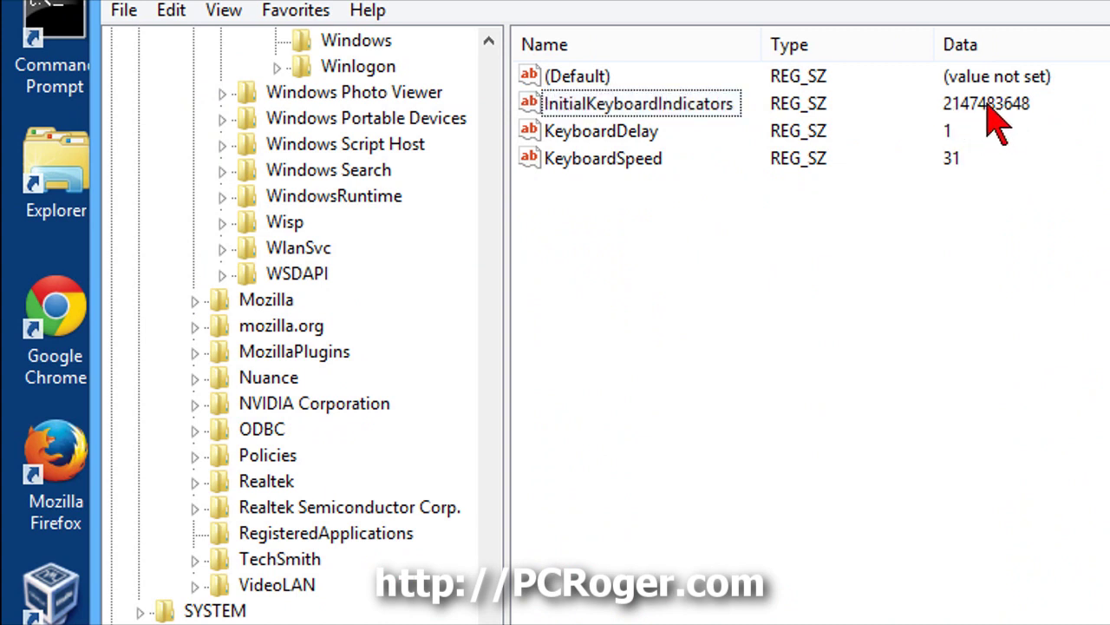
double_click(700, 109)
drag(614, 124, 595, 249)
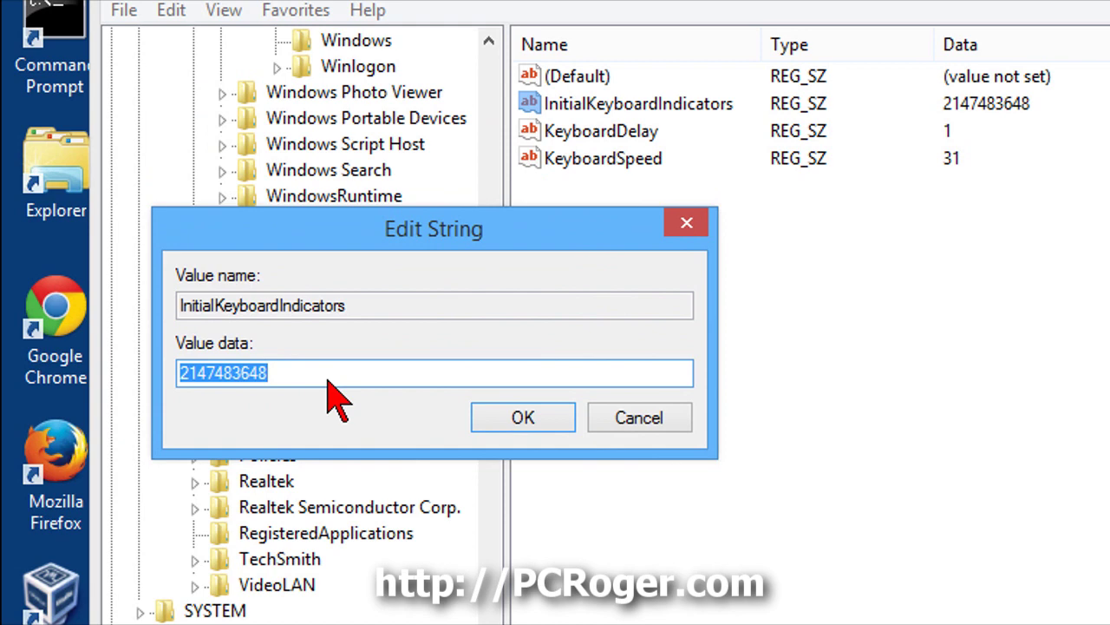
text(2)
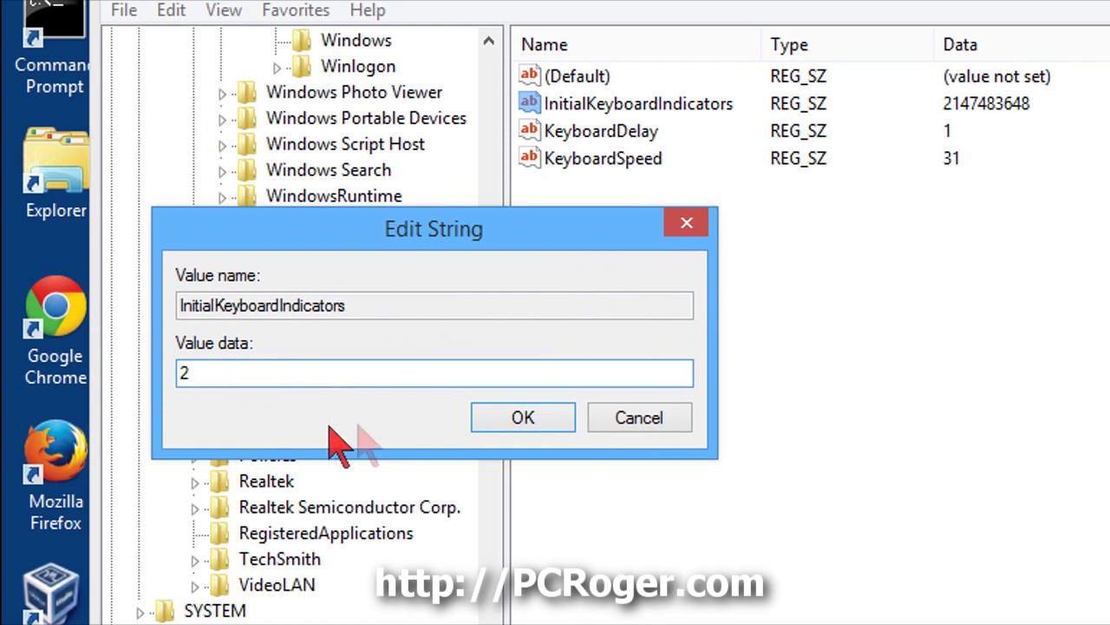
click(490, 423)
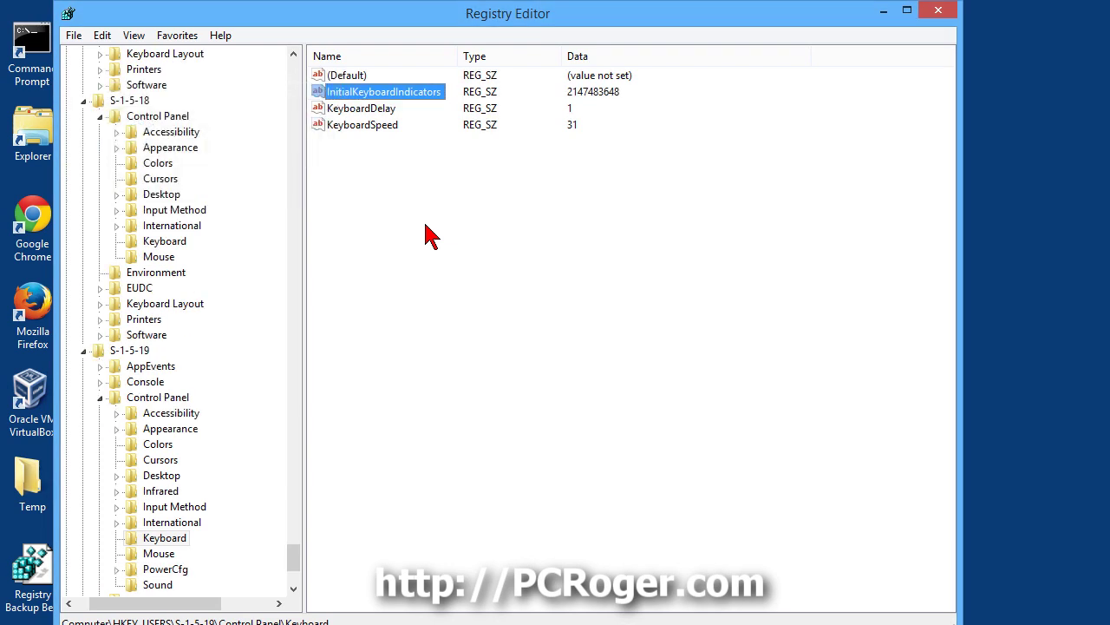
Set InitialKeyboardIndicators to 2 in the Control Panel\Keyboard key under HKEY_USERS\S-1-5-19.
double_click(399, 92)
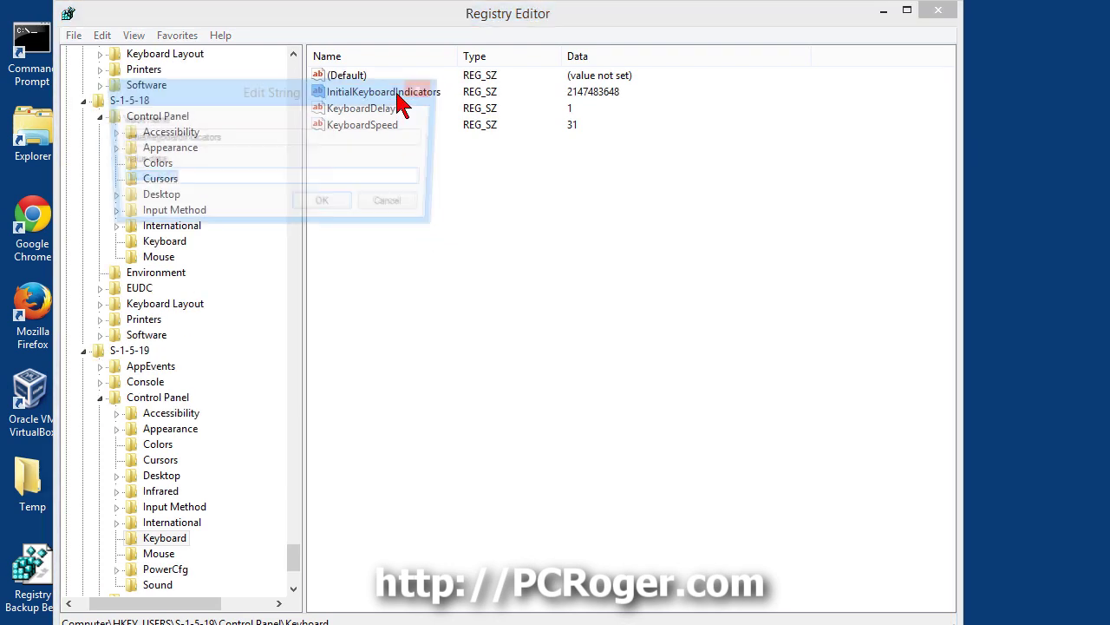
text(2)
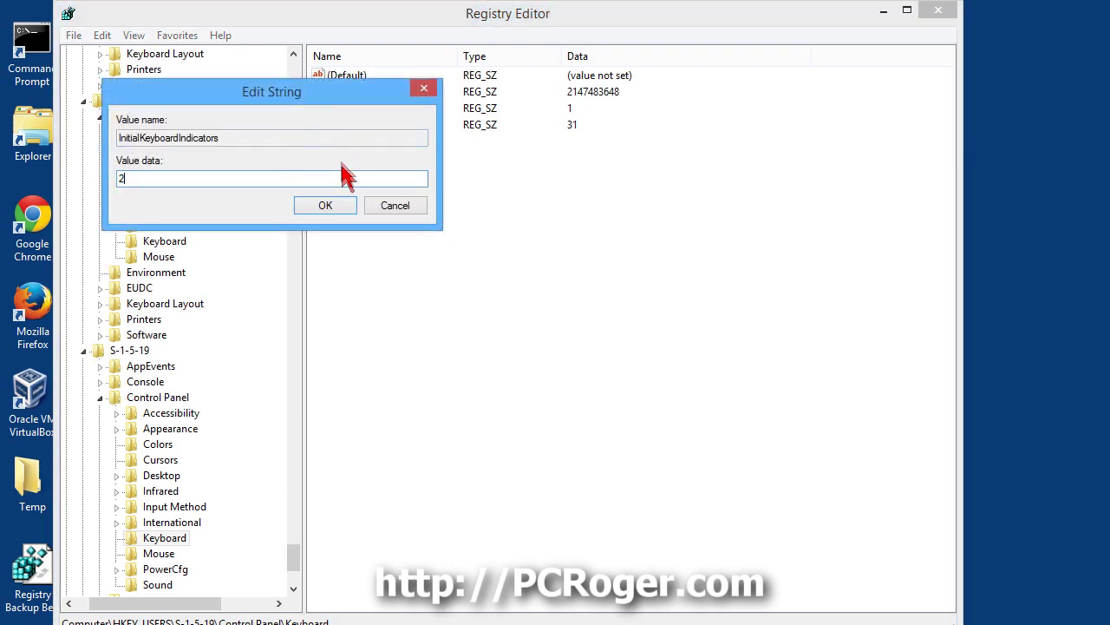
click(333, 210)
Find the next match, under HKEY_USERS\S-1-5-20\Control Panel\Keyboard, and set its InitialKeyboardIndicators value to 2.
key(F3)
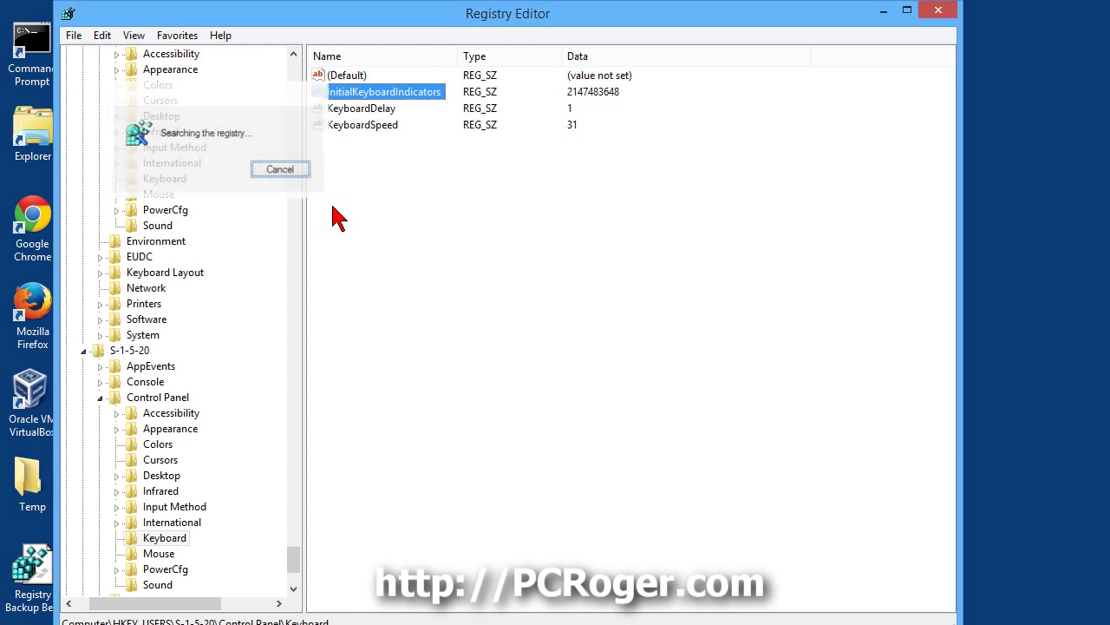
double_click(364, 94)
text(2)
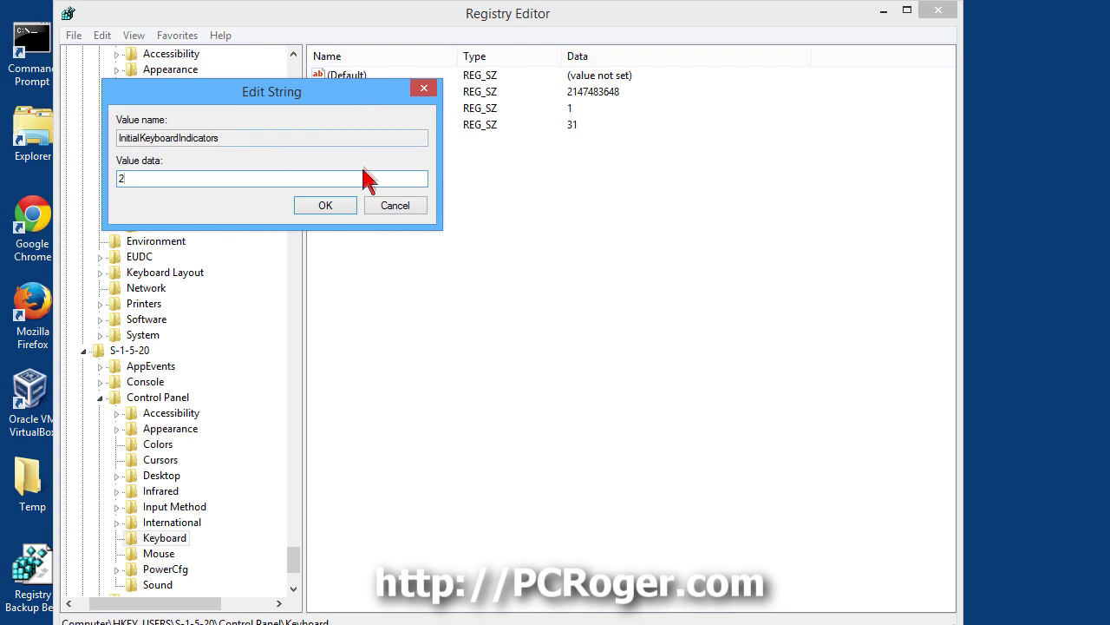
click(351, 206)
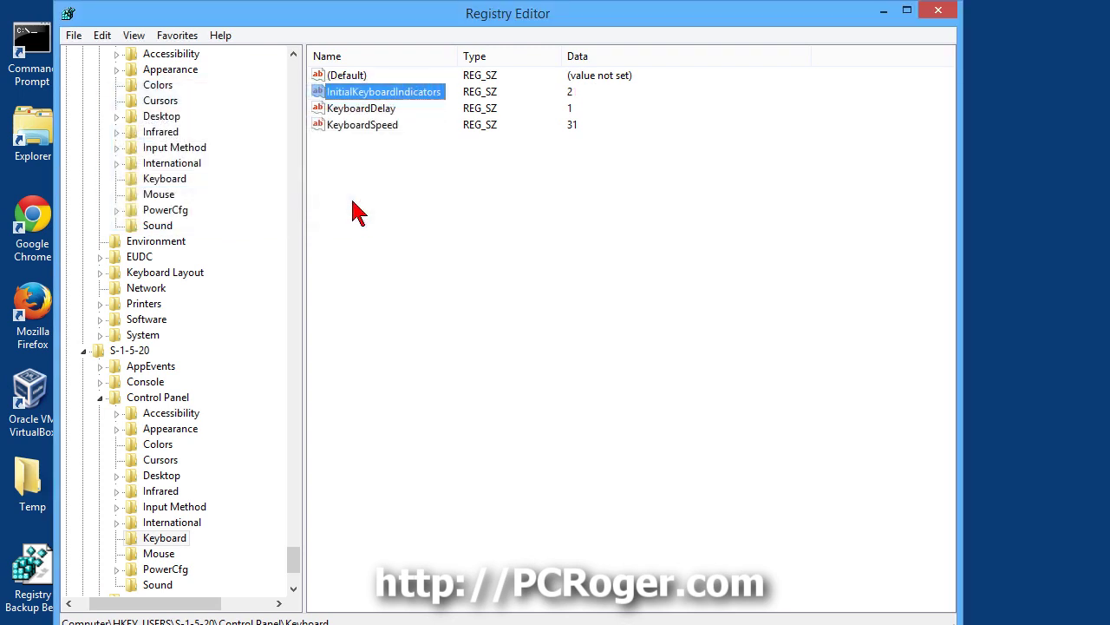
Continue the search to the Keyboard key under the last S-1-5-21 user branch and set its InitialKeyboardIndicators value to 2.
key(F3)
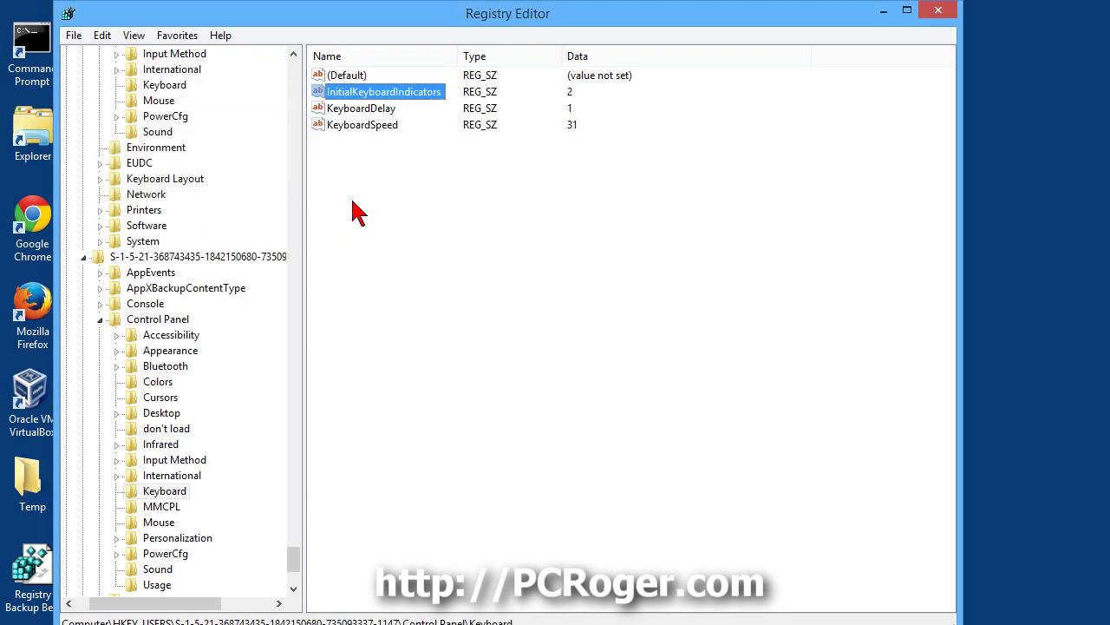
key(F3)
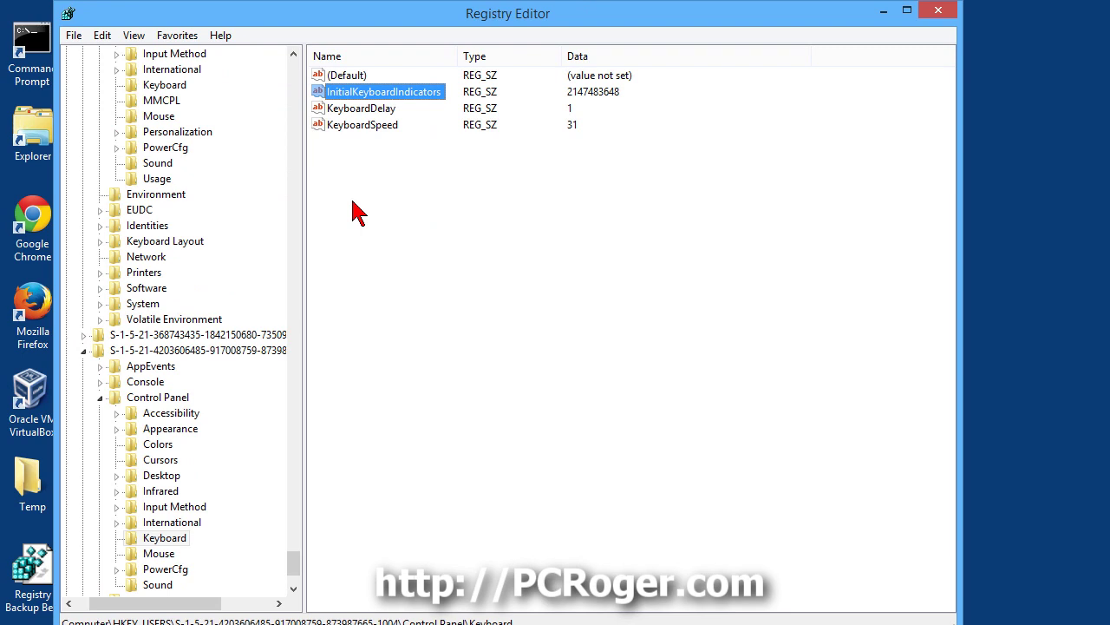
double_click(365, 94)
text(2)
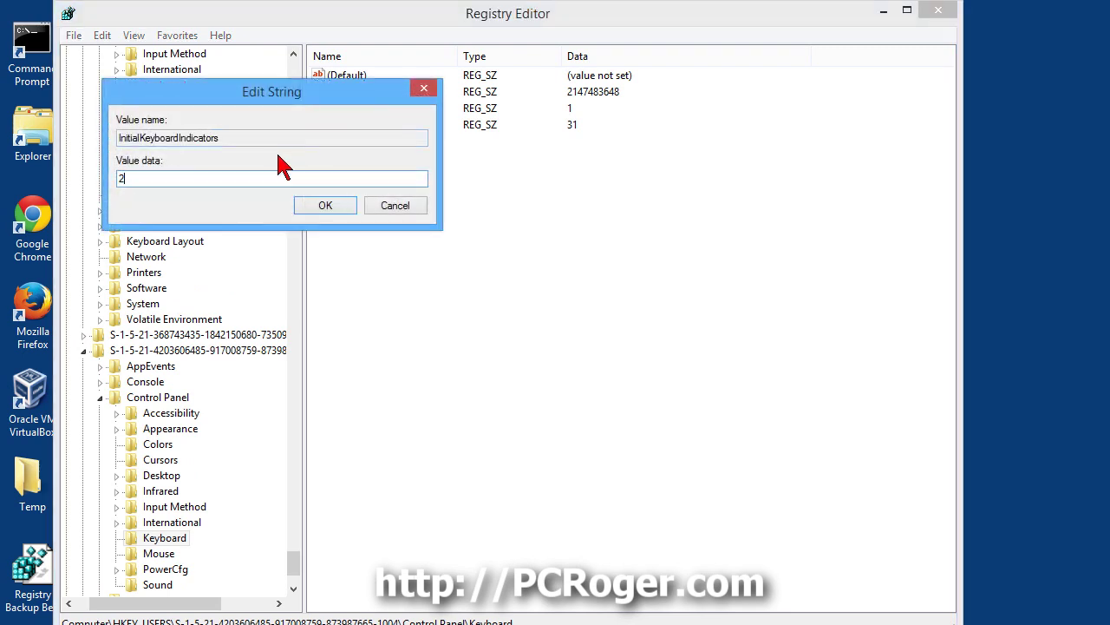
click(317, 207)
Complete the registry search and close the Registry Editor, returning to the backup file on the desktop.
key(F3)
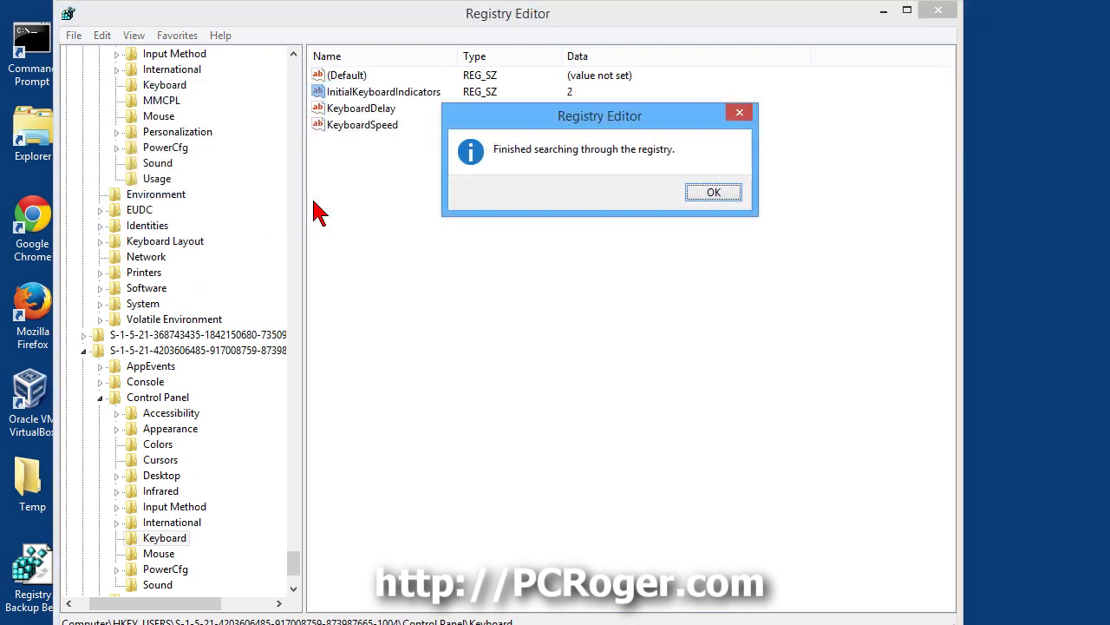
click(711, 198)
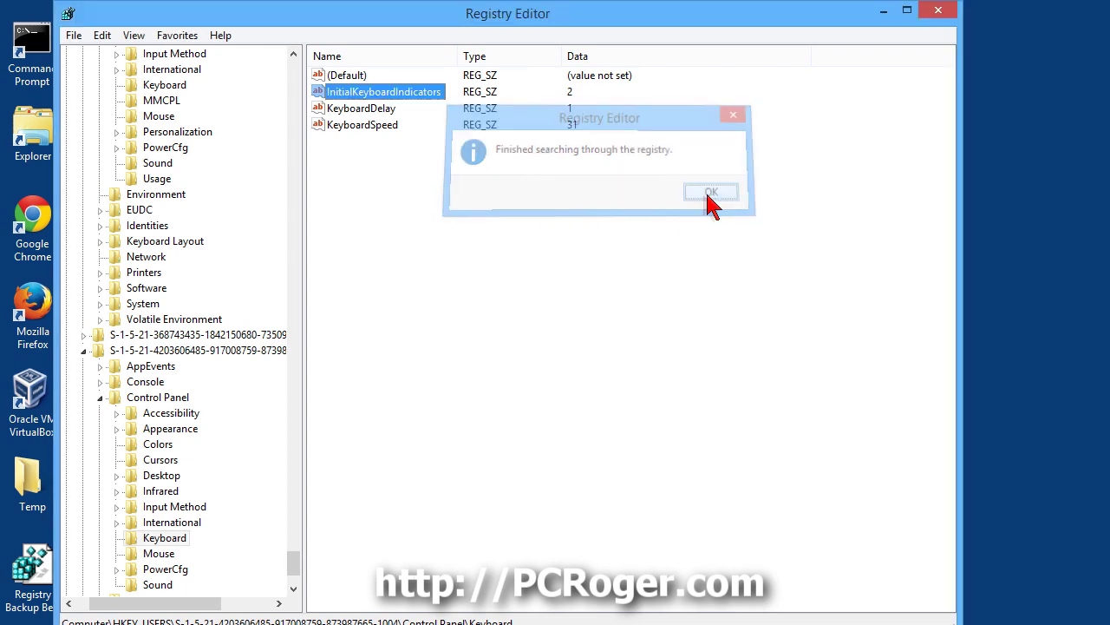
click(940, 12)
click(32, 568)
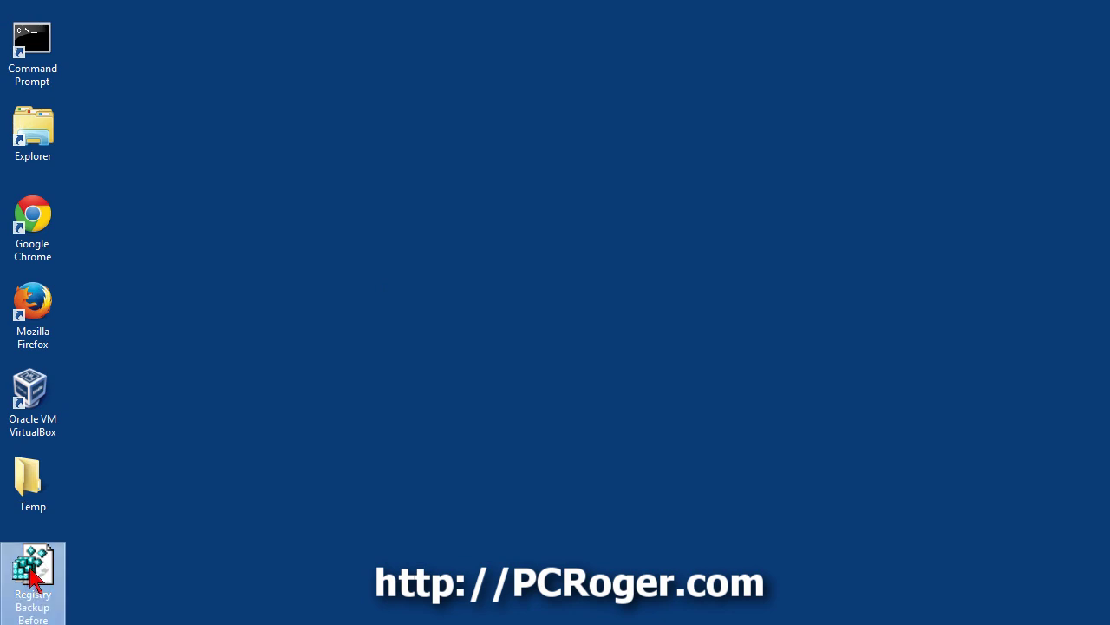